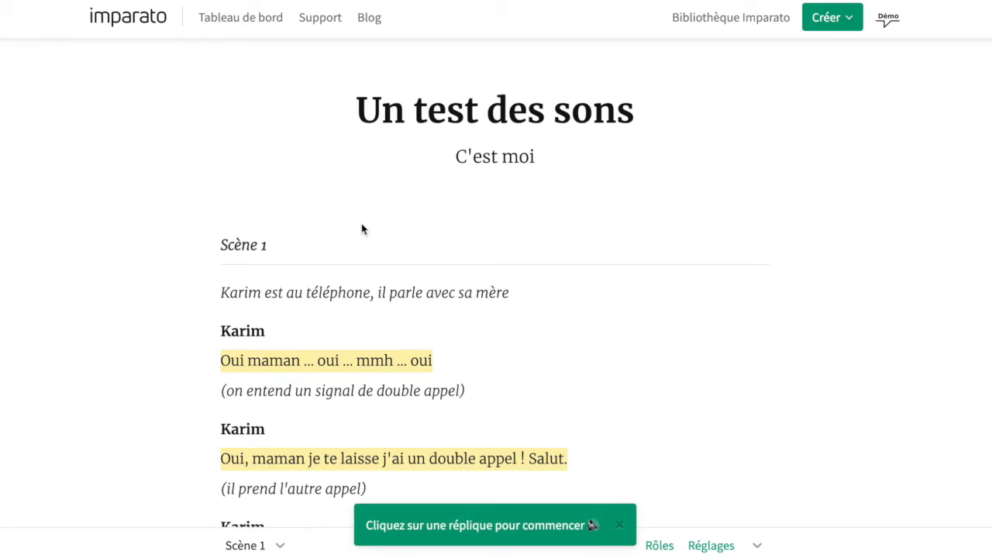
Read through Scène 1 of the script, examining the stage directions that call for sounds
{"action": "scroll", "coordinate": [361, 225], "scroll_direction": "down", "scroll_amount": 1}
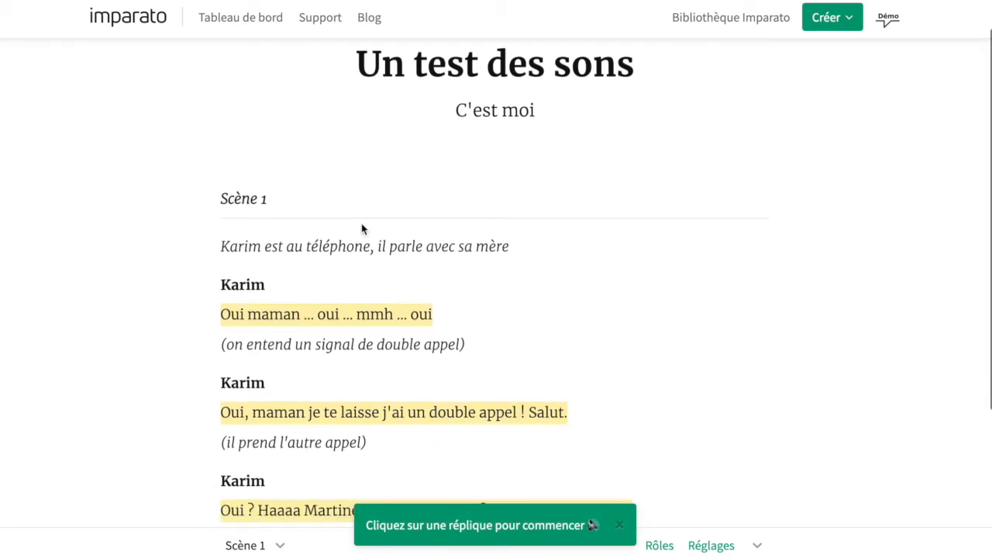
{"action": "left_click", "coordinate": [628, 529]}
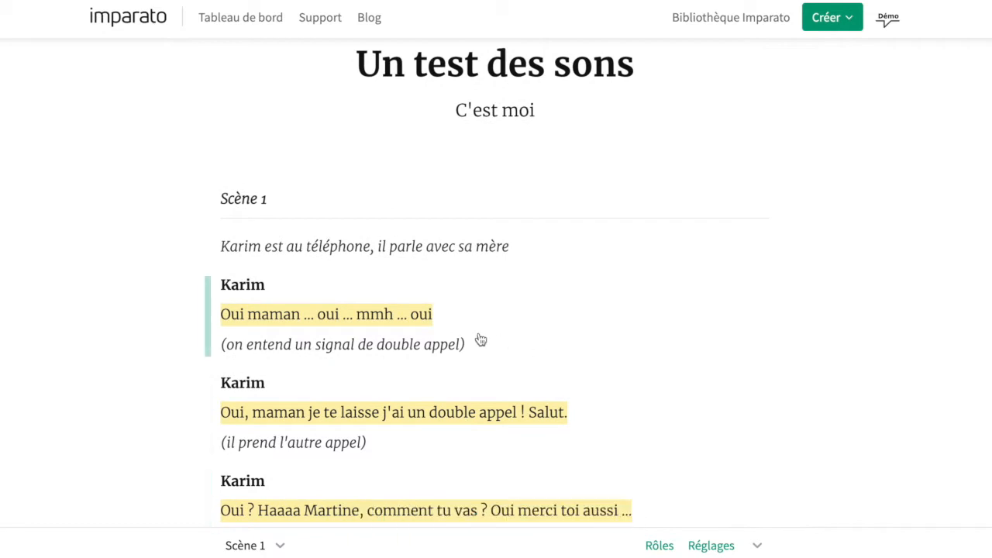
{"action": "scroll", "coordinate": [476, 335], "scroll_direction": "down", "scroll_amount": 3}
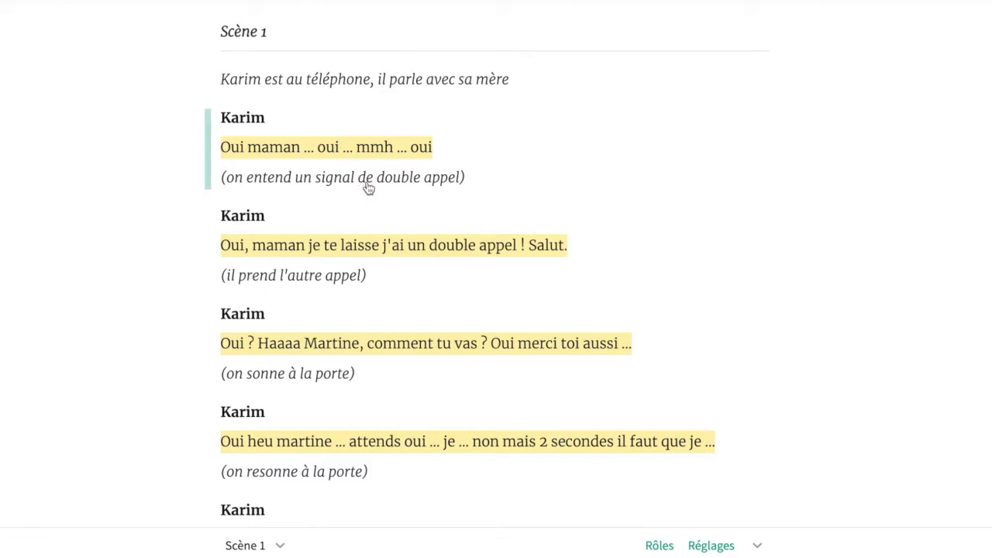
{"action": "scroll", "coordinate": [349, 260], "scroll_direction": "down", "scroll_amount": 1}
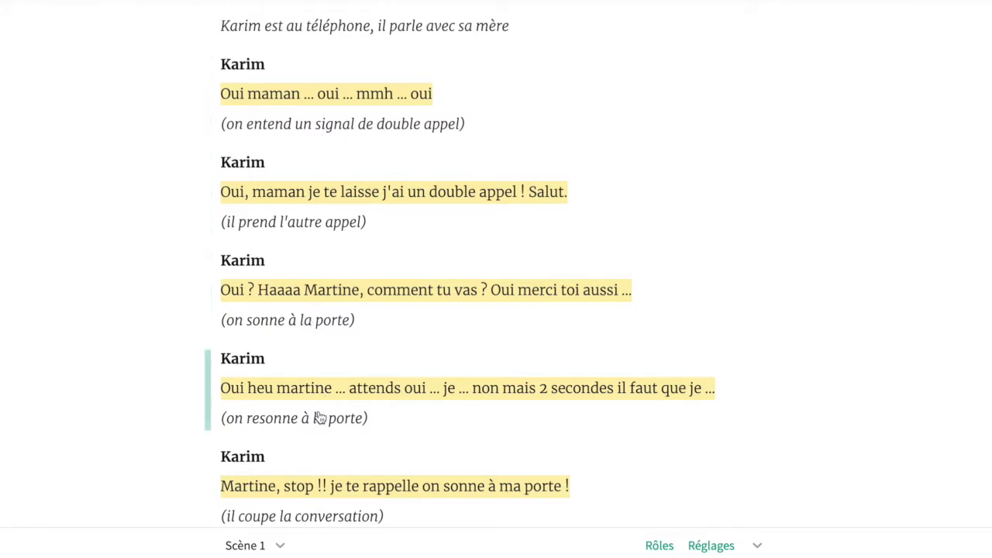
{"action": "scroll", "coordinate": [369, 410], "scroll_direction": "up", "scroll_amount": 1}
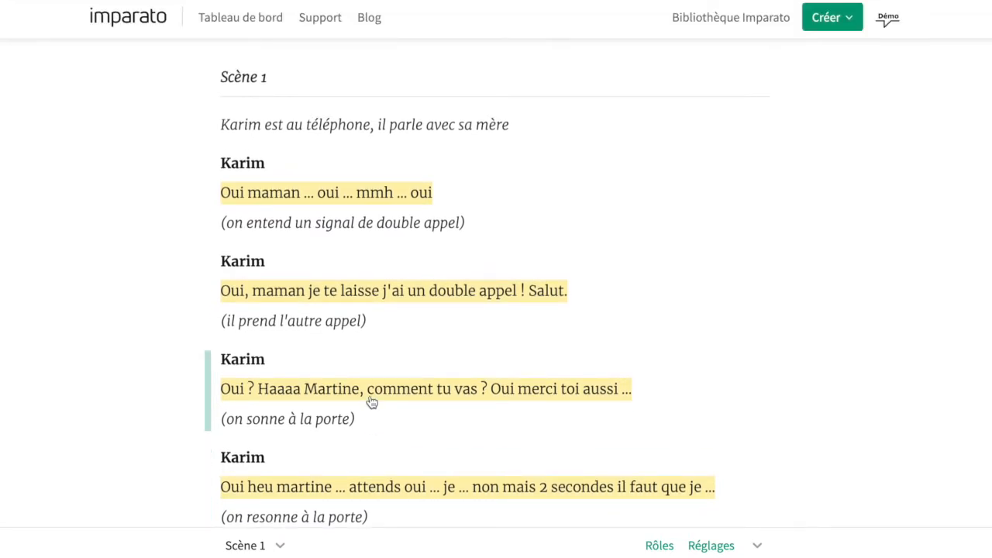
{"action": "left_click", "coordinate": [365, 204]}
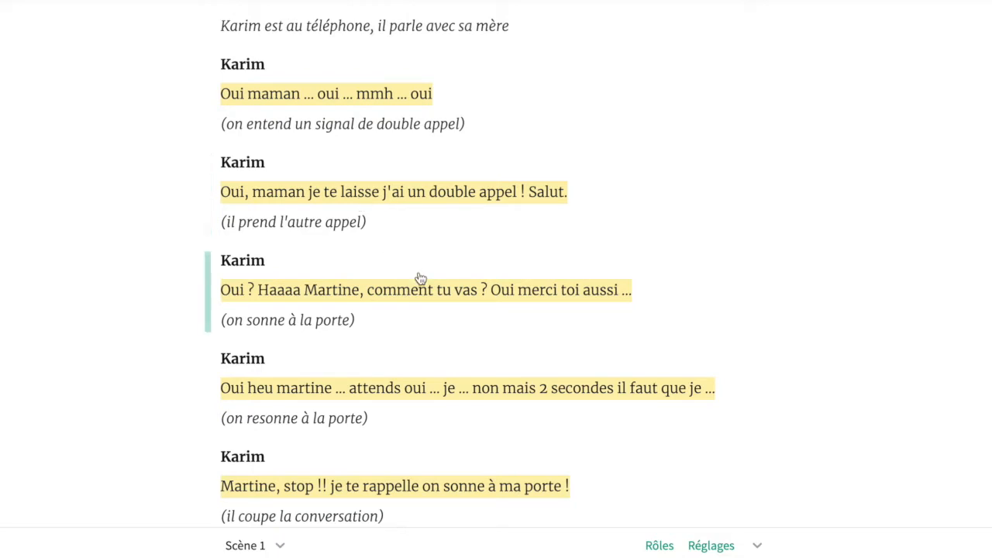
{"action": "scroll", "coordinate": [473, 256], "scroll_direction": "up", "scroll_amount": 1}
{"action": "scroll", "coordinate": [473, 257], "scroll_direction": "up", "scroll_amount": 2}
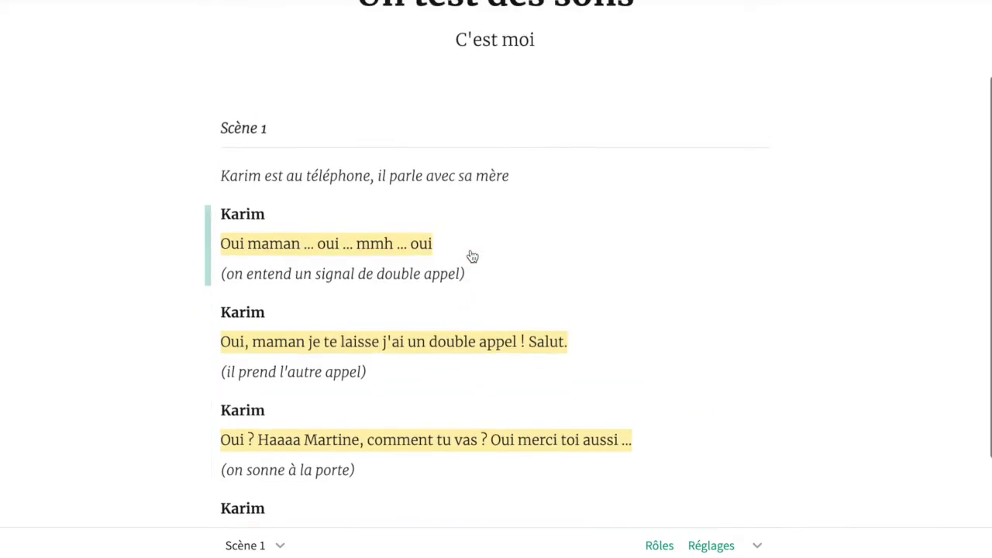
{"action": "scroll", "coordinate": [473, 257], "scroll_direction": "down", "scroll_amount": 2}
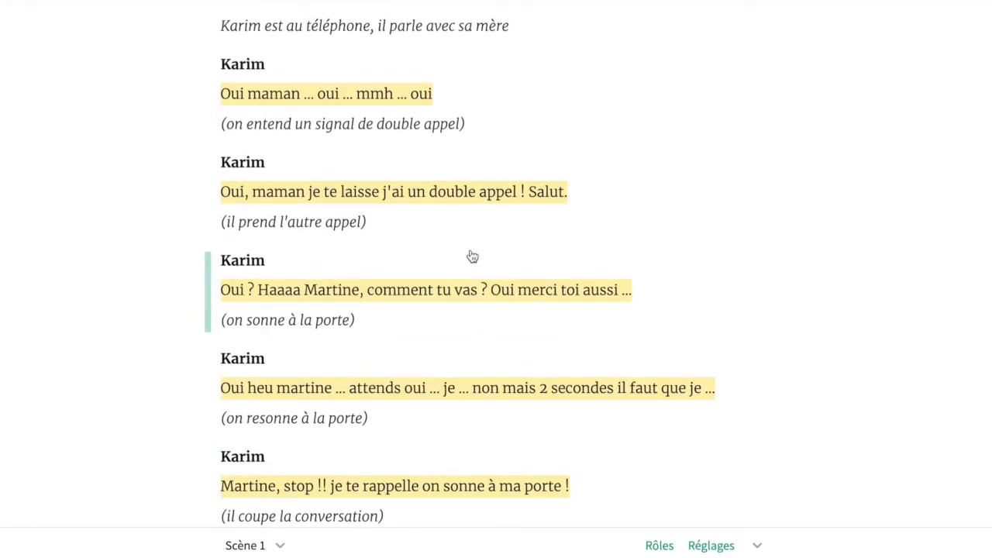
Open the script "Un test des sons" for text editing and dismiss the syntax help
{"action": "left_click", "coordinate": [757, 545]}
{"action": "left_click", "coordinate": [733, 514]}
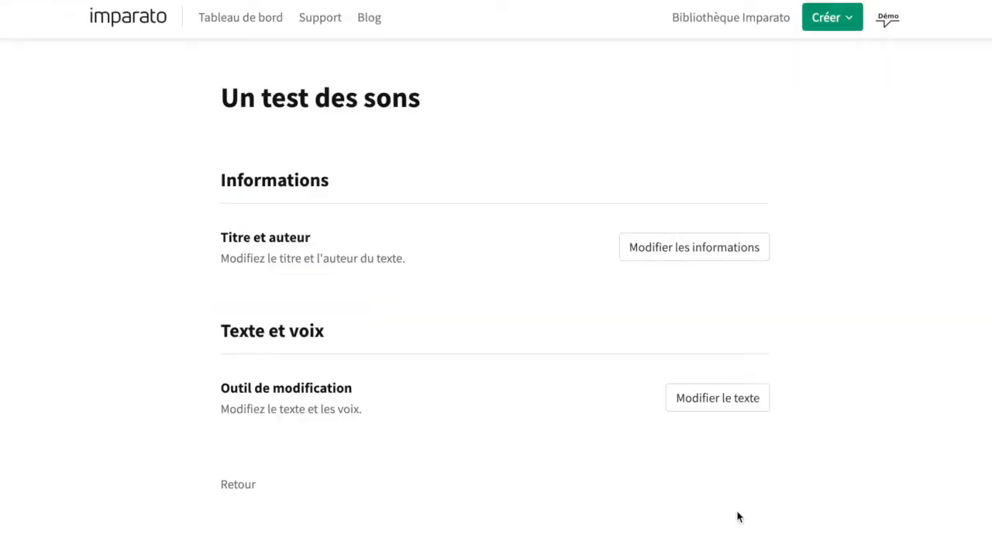
{"action": "left_click", "coordinate": [718, 405]}
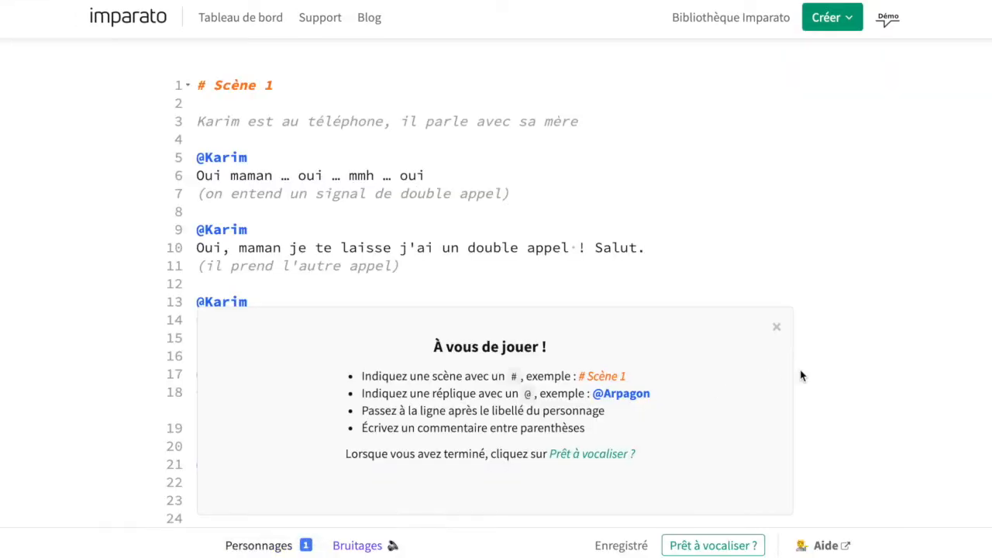
{"action": "left_click", "coordinate": [777, 328]}
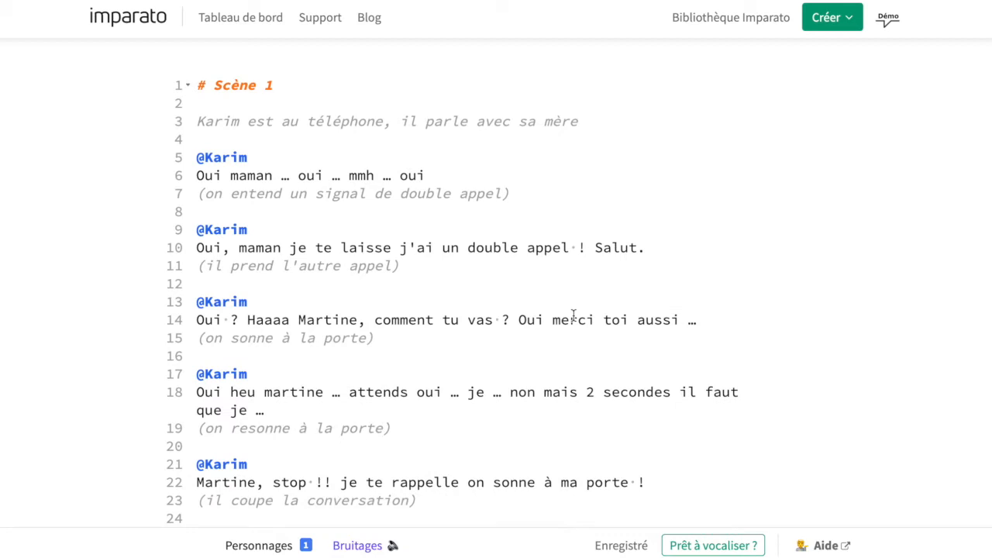
{"action": "scroll", "coordinate": [573, 314], "scroll_direction": "down", "scroll_amount": 3}
{"action": "scroll", "coordinate": [573, 314], "scroll_direction": "up", "scroll_amount": 2}
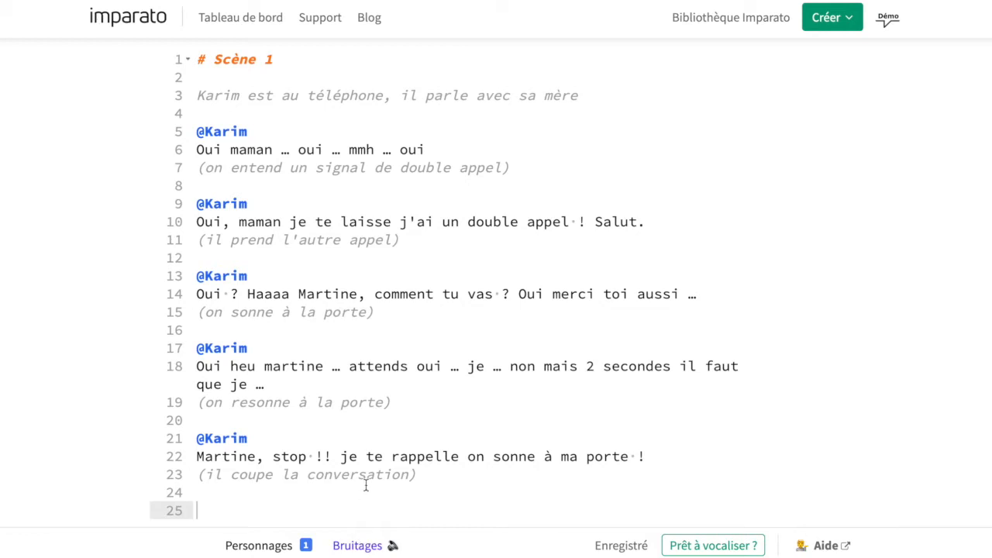
Browse the sound effects library's categories and insertion instructions, and return to the script editor
{"action": "left_click", "coordinate": [353, 545]}
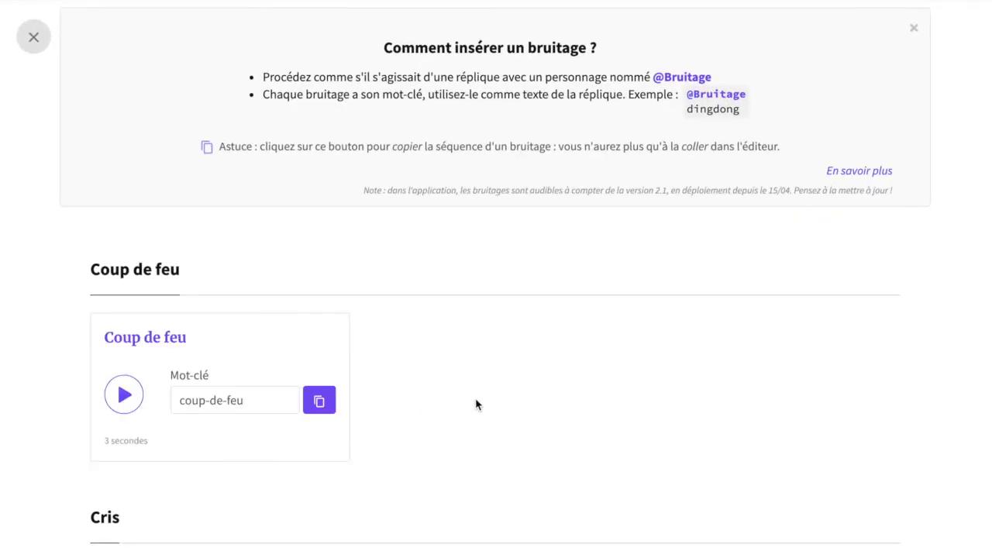
{"action": "scroll", "coordinate": [475, 403], "scroll_direction": "down", "scroll_amount": 8}
{"action": "scroll", "coordinate": [476, 403], "scroll_direction": "down", "scroll_amount": 12}
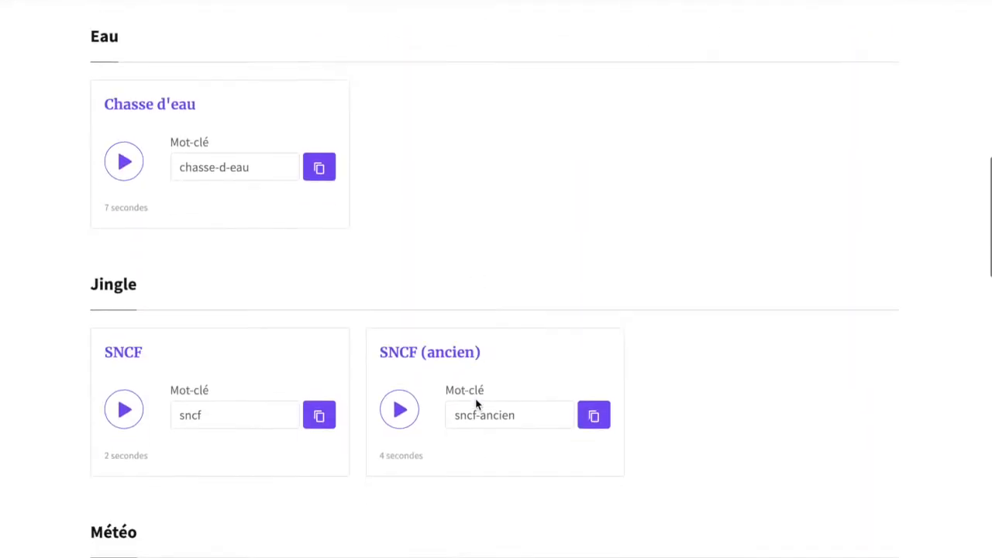
{"action": "scroll", "coordinate": [476, 399], "scroll_direction": "up", "scroll_amount": 20}
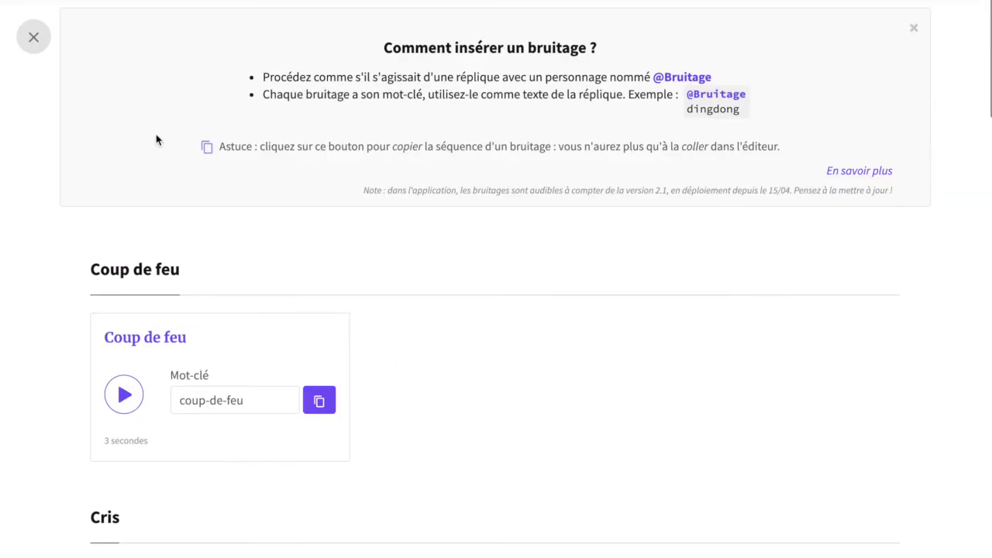
{"action": "left_click", "coordinate": [32, 35]}
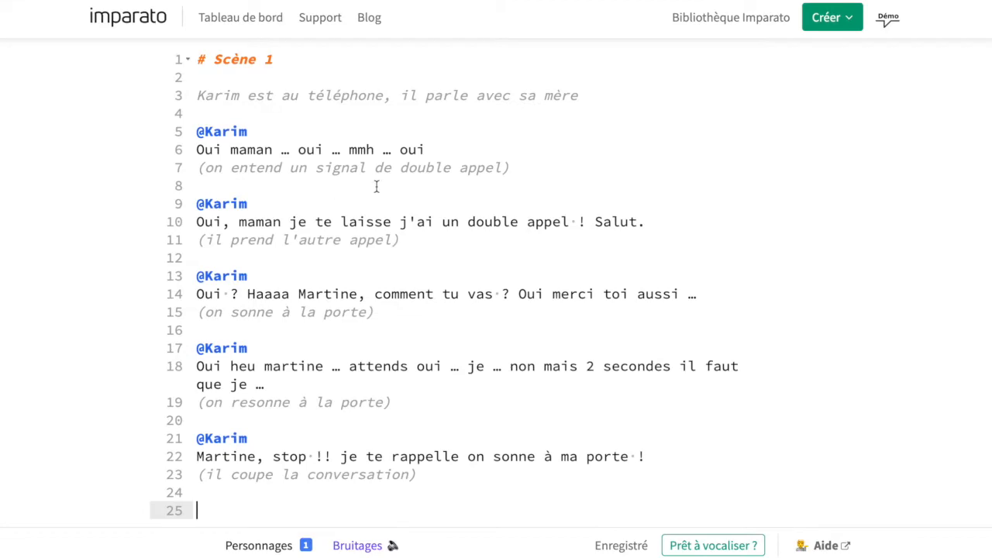
Preview the Message reçu sound in the Téléphone category, copy its sequence and return to the script
{"action": "left_click", "coordinate": [357, 545]}
{"action": "scroll", "coordinate": [465, 380], "scroll_direction": "down", "scroll_amount": 10}
{"action": "scroll", "coordinate": [464, 380], "scroll_direction": "down", "scroll_amount": 11}
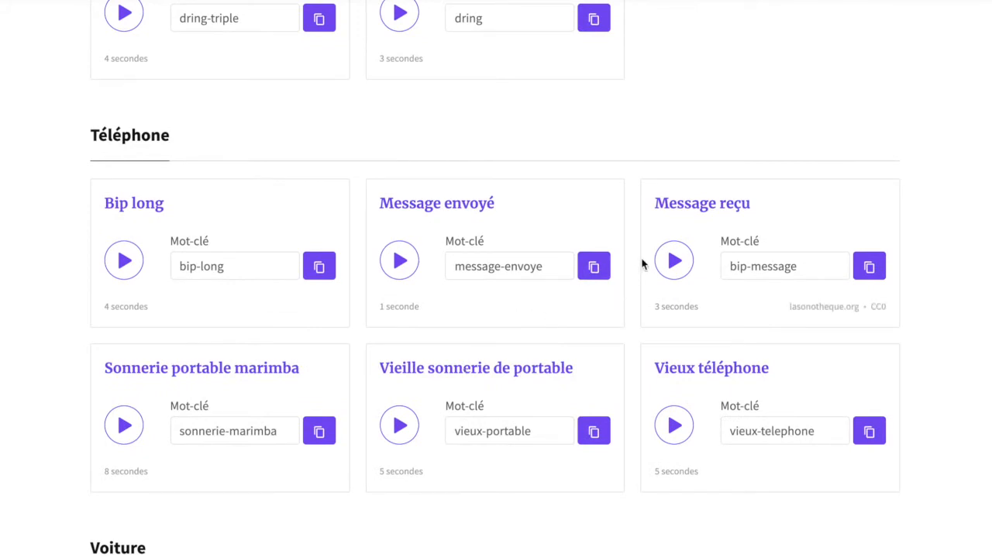
{"action": "left_click", "coordinate": [674, 262]}
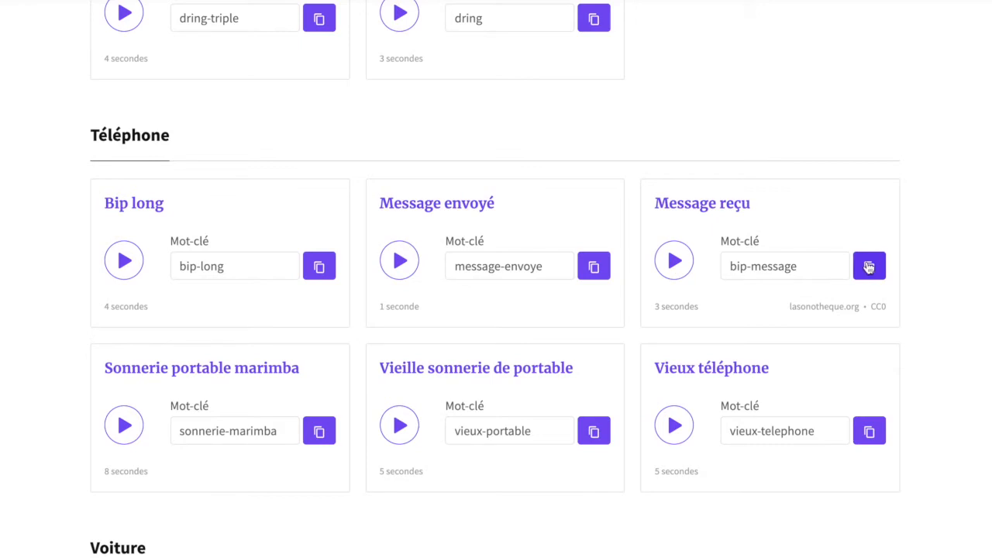
{"action": "left_click", "coordinate": [868, 266]}
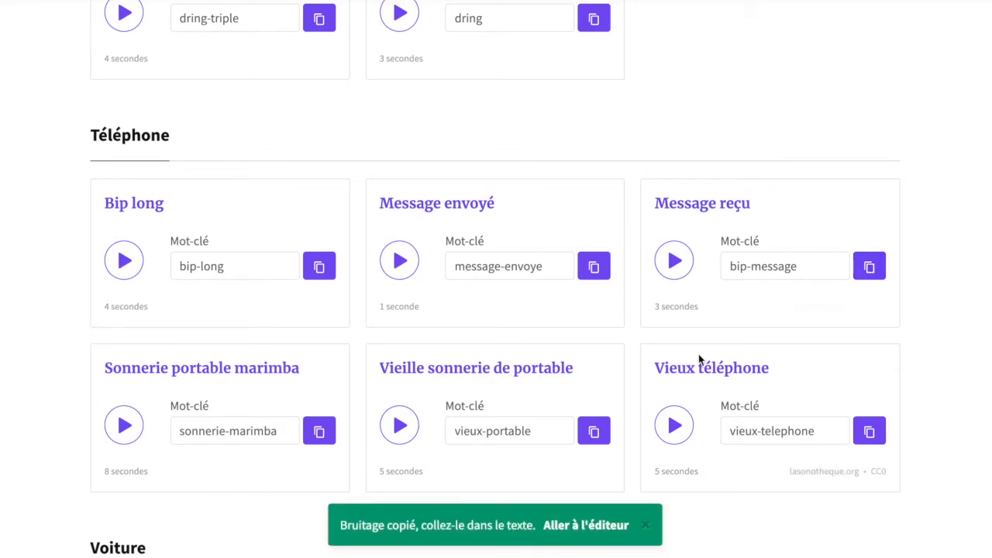
{"action": "left_click", "coordinate": [589, 526]}
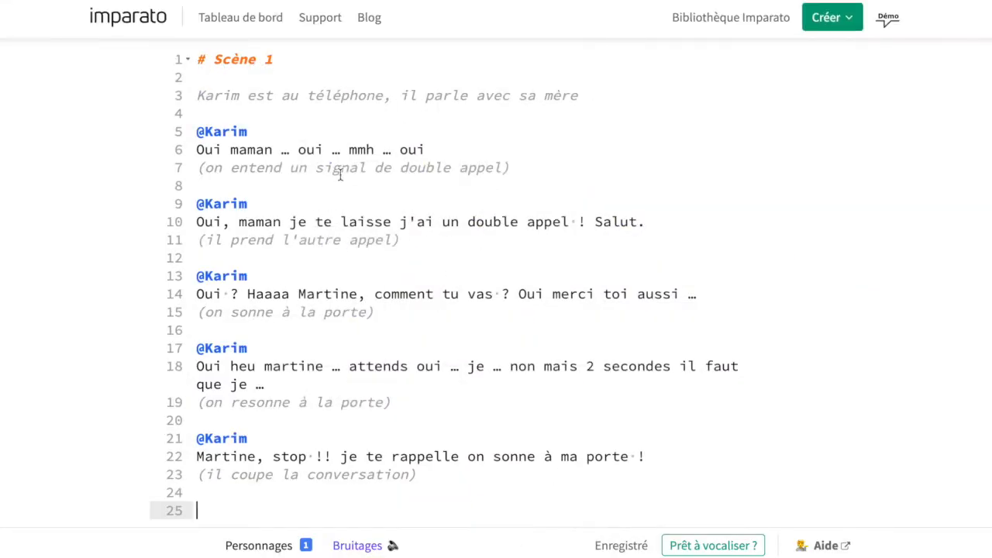
Set off the double-call stage direction with a blank line above and paste the Message reçu sound effect directly below it
{"action": "left_click", "coordinate": [459, 150]}
{"action": "key", "text": "Down"}
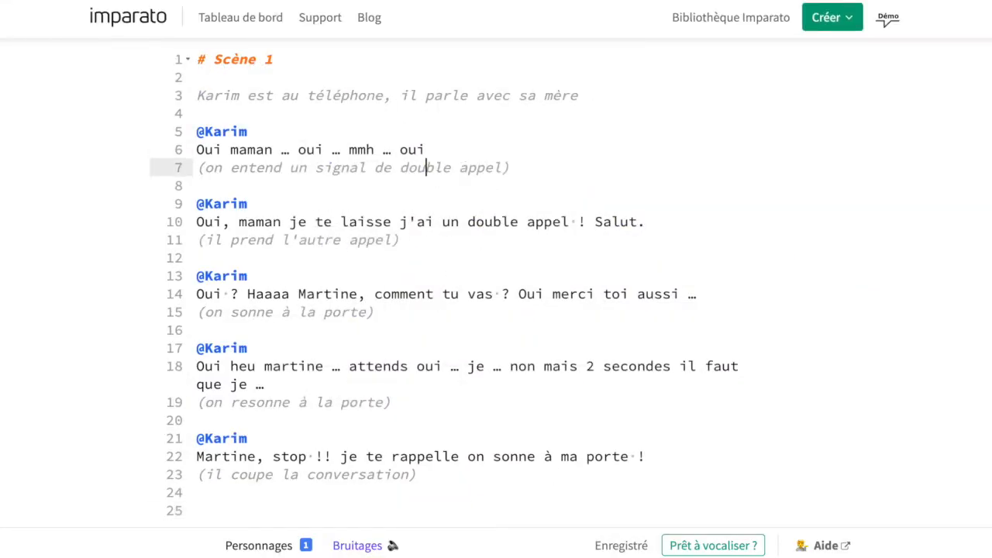
{"action": "key", "text": "Up"}
{"action": "key", "text": "End"}
{"action": "key", "text": "Return"}
{"action": "key", "text": "Down"}
{"action": "key", "text": "End"}
{"action": "key", "text": "Return"}
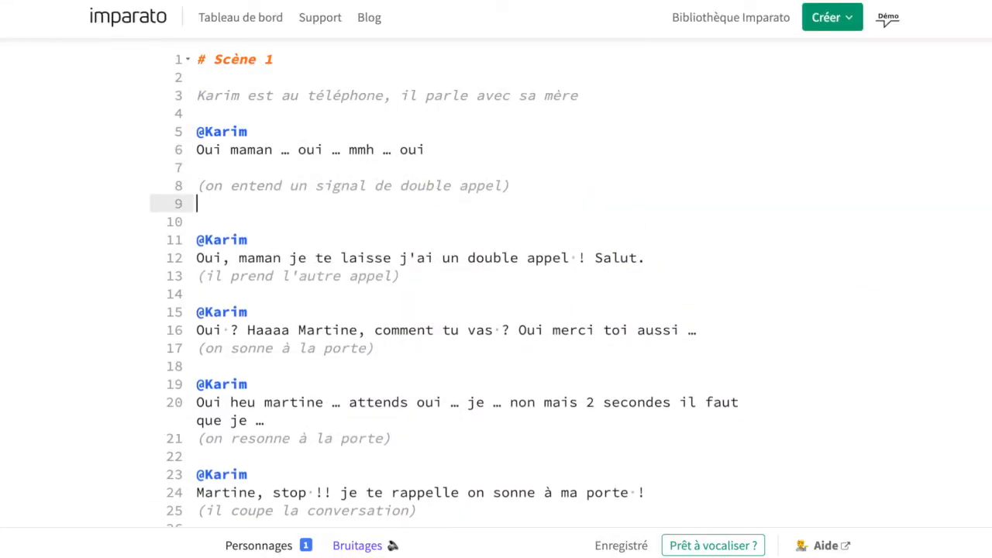
{"action": "key", "text": "ctrl+v"}
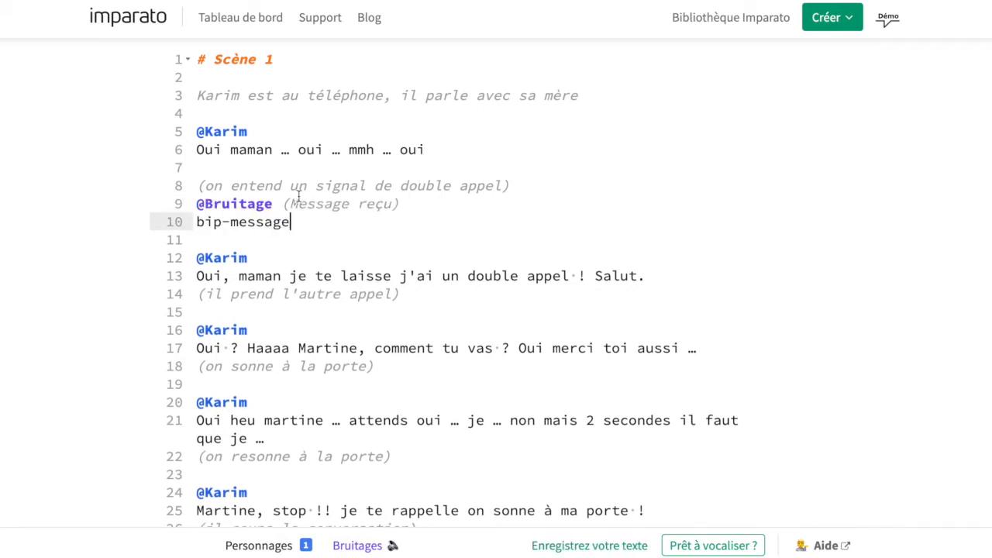
{"action": "left_click_drag", "start_coordinate": [197, 203], "coordinate": [270, 203]}
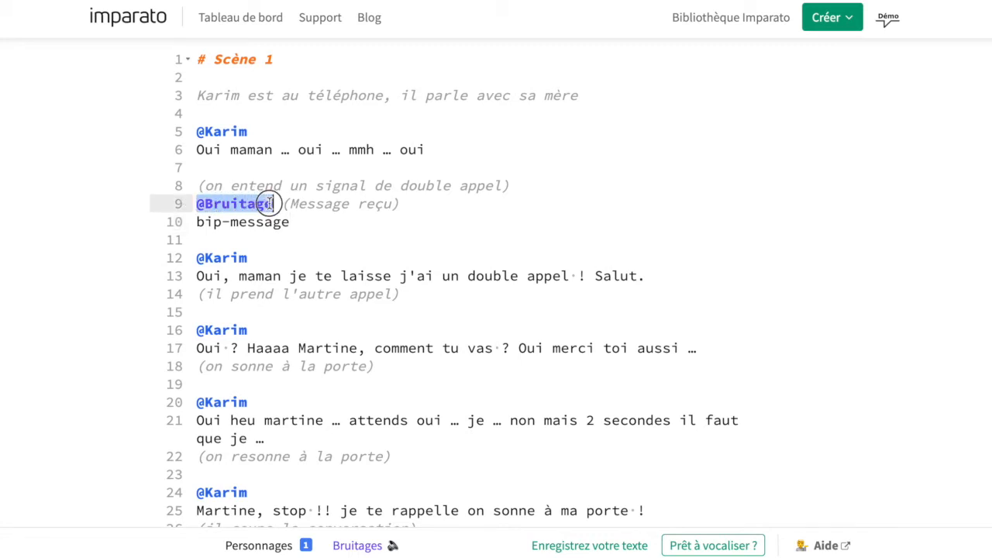
{"action": "left_click", "coordinate": [207, 222]}
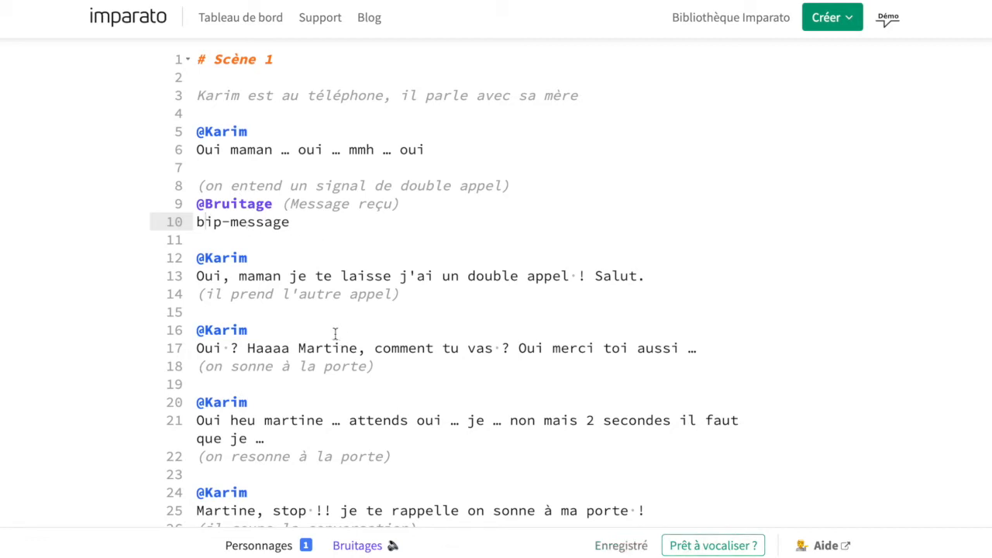
{"action": "left_click_drag", "start_coordinate": [377, 367], "coordinate": [199, 366]}
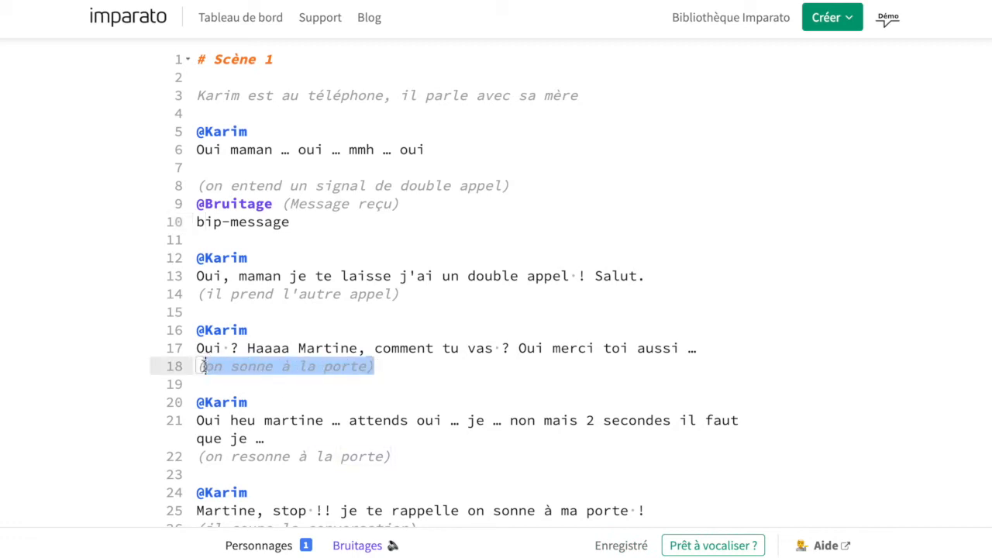
{"action": "left_click", "coordinate": [402, 456]}
{"action": "left_click_drag", "start_coordinate": [402, 456], "coordinate": [256, 456]}
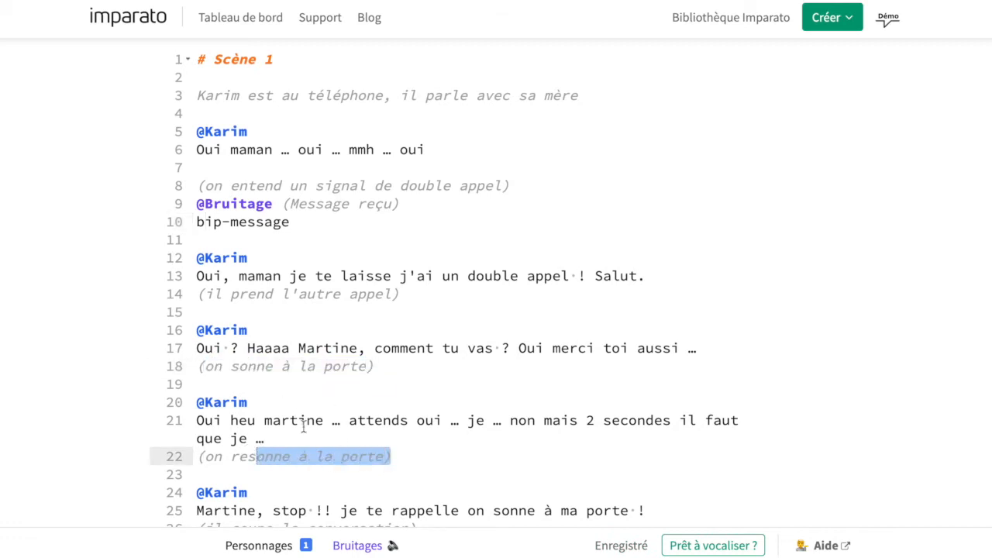
Preview the Sonnette and Sonnerie triple door sounds, copy the Sonnette sequence and return to the script
{"action": "left_click", "coordinate": [359, 545]}
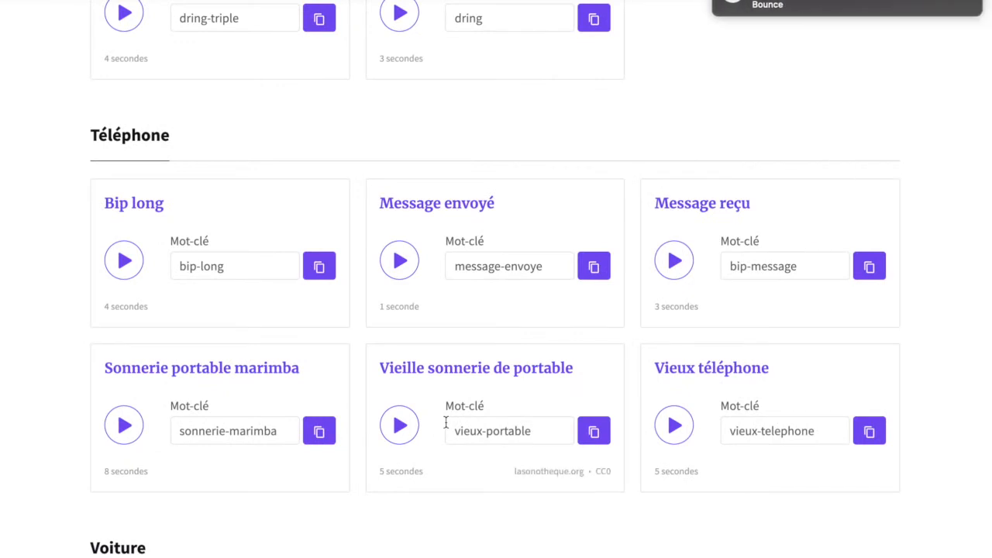
{"action": "scroll", "coordinate": [445, 422], "scroll_direction": "down", "scroll_amount": 3}
{"action": "scroll", "coordinate": [447, 425], "scroll_direction": "up", "scroll_amount": 7}
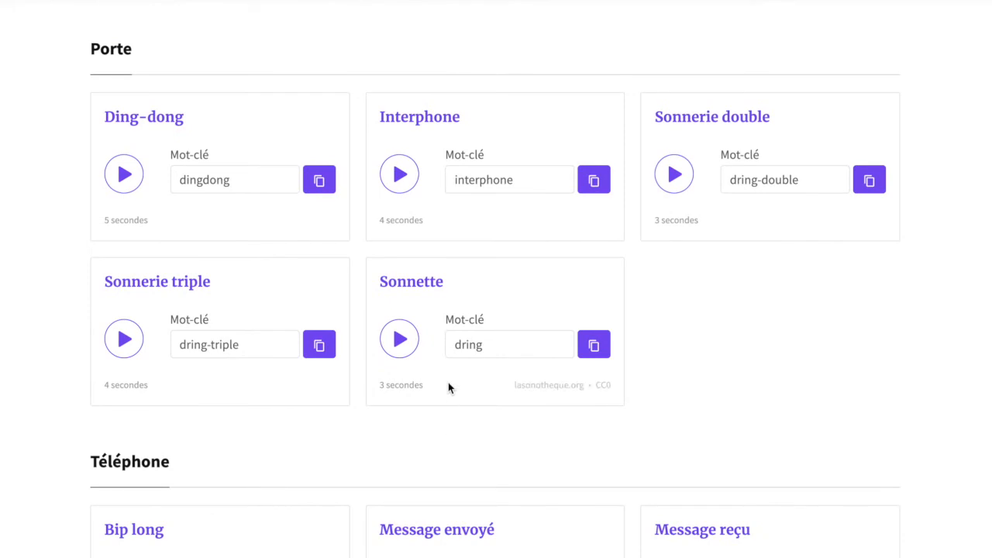
{"action": "left_click", "coordinate": [401, 341]}
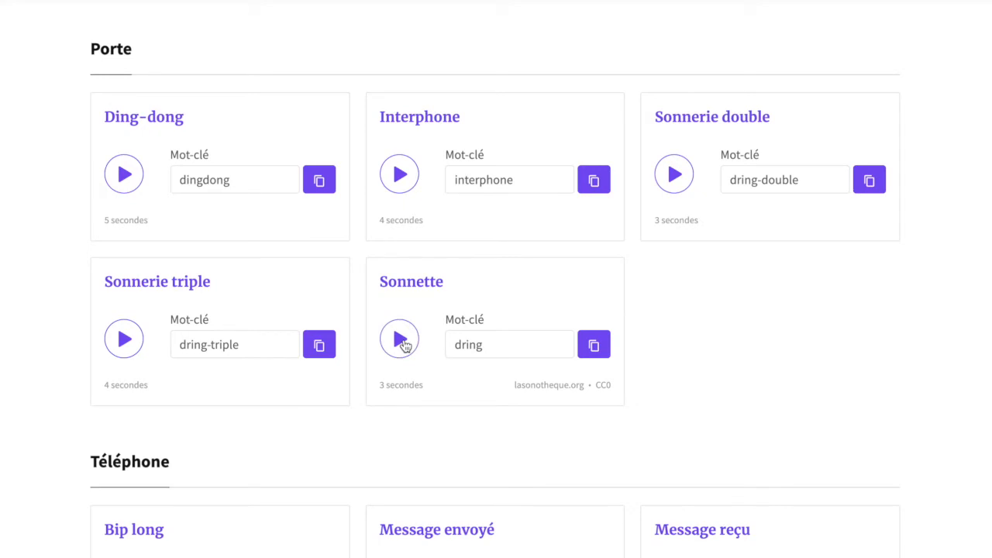
{"action": "left_click", "coordinate": [122, 339]}
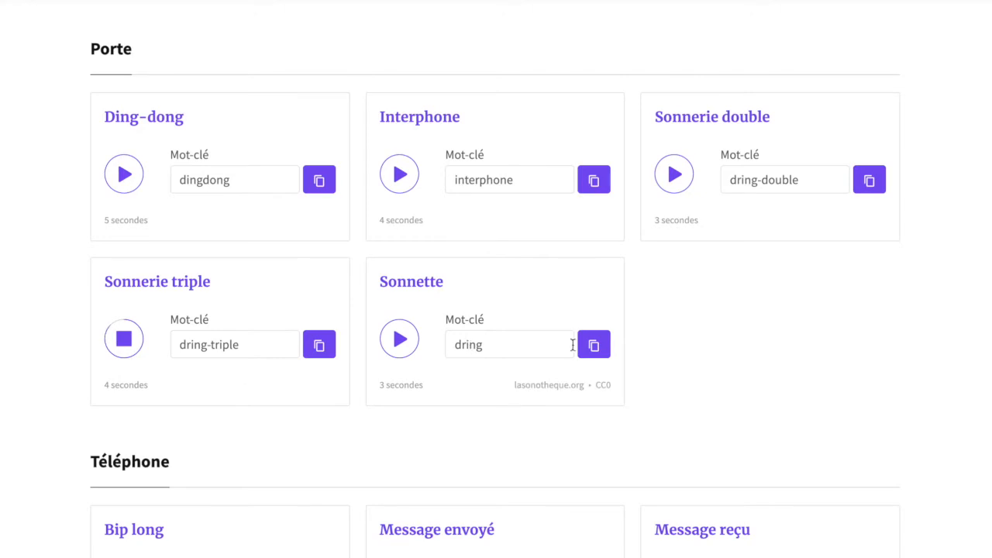
{"action": "left_click", "coordinate": [595, 348]}
{"action": "left_click", "coordinate": [571, 530]}
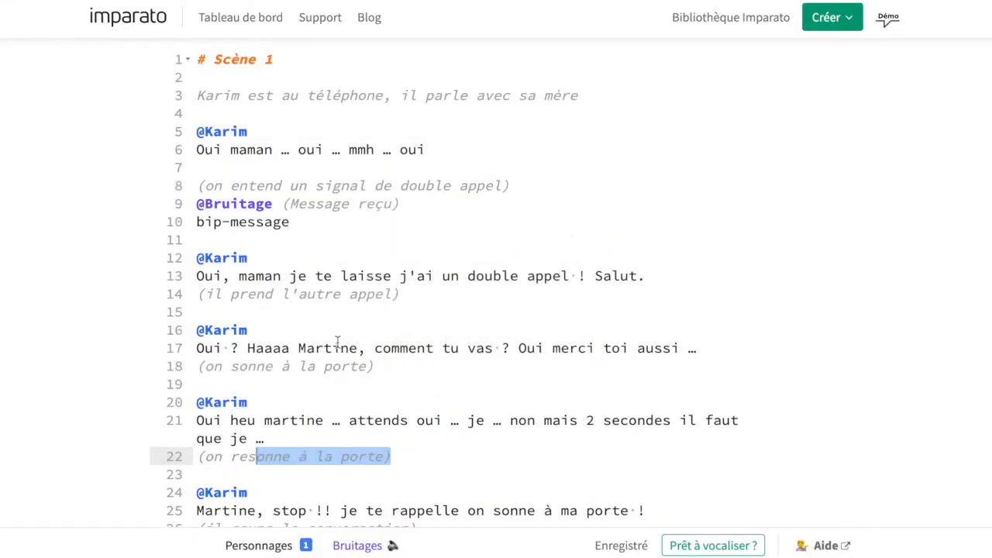
Paste the Sonnette sound effect above "(on sonne à la porte)", separated from the preceding line by a blank line
{"action": "left_click", "coordinate": [718, 346]}
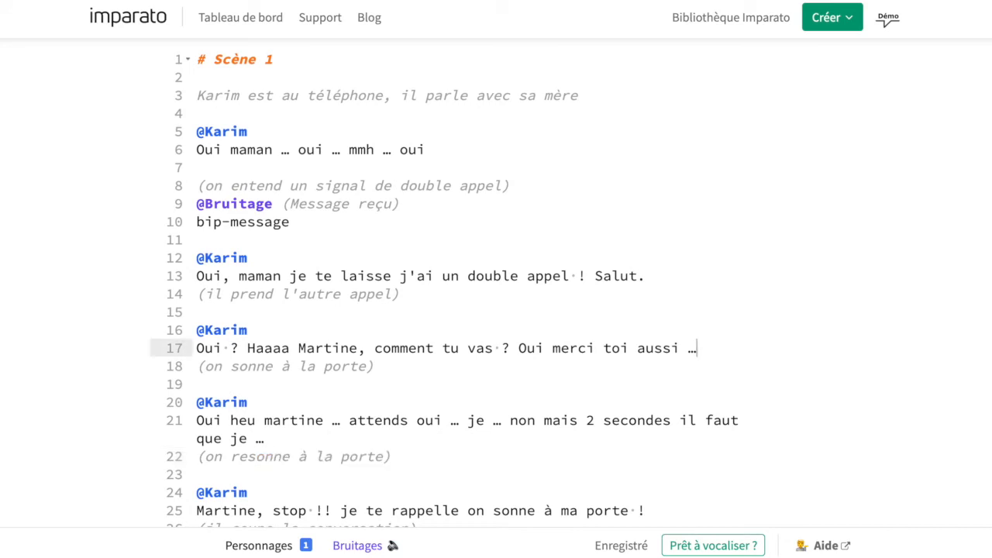
{"action": "key", "text": "Return"}
{"action": "key", "text": "Return"}
{"action": "key", "text": "ctrl+v"}
Copy the Sonnerie triple door sound from the sound effects library and return to the script
{"action": "scroll", "coordinate": [750, 339], "scroll_direction": "down", "scroll_amount": 3}
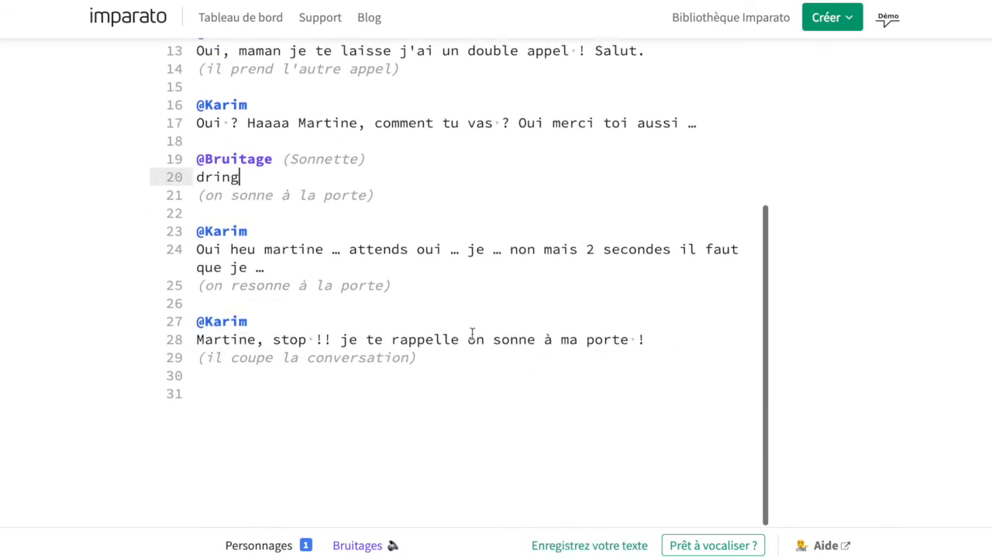
{"action": "left_click", "coordinate": [345, 549]}
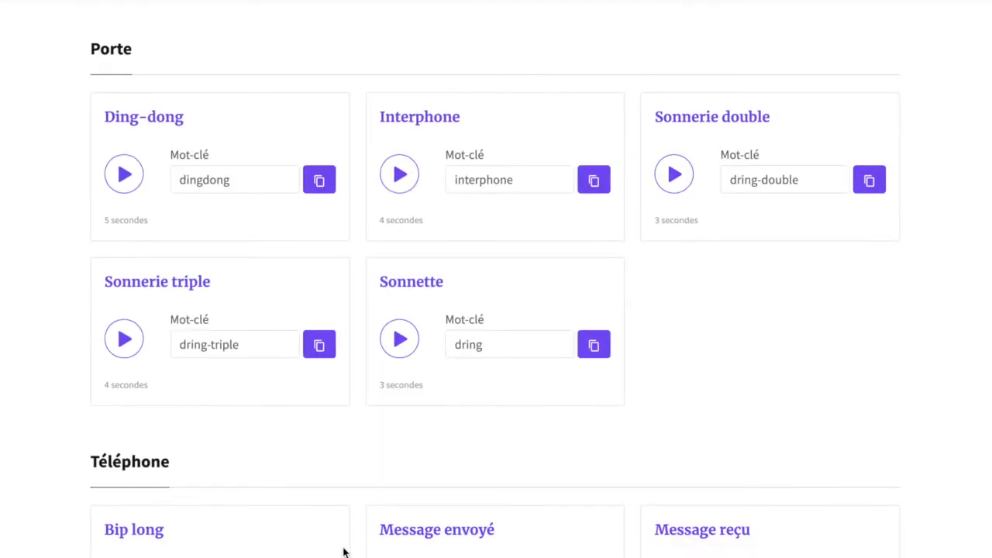
{"action": "left_click", "coordinate": [319, 345]}
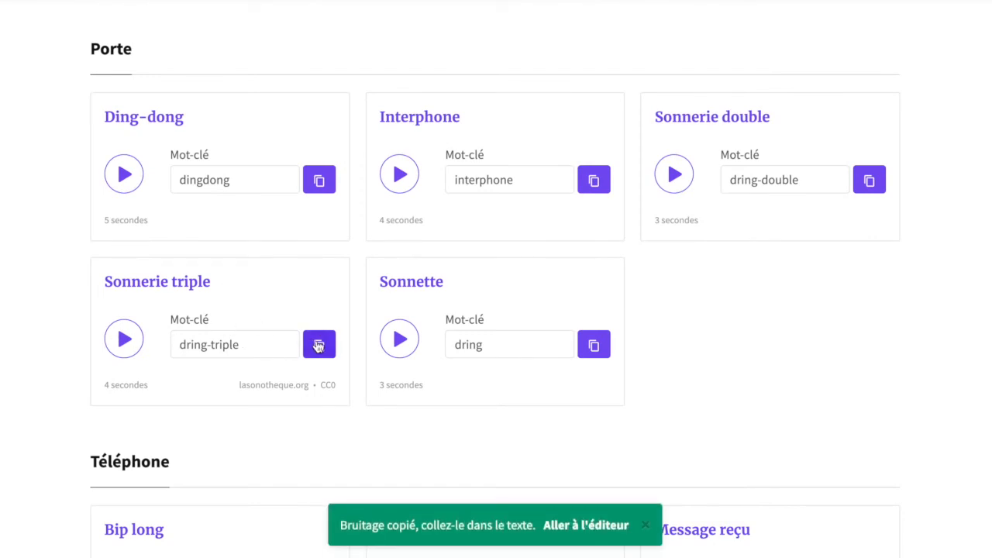
{"action": "left_click", "coordinate": [577, 527]}
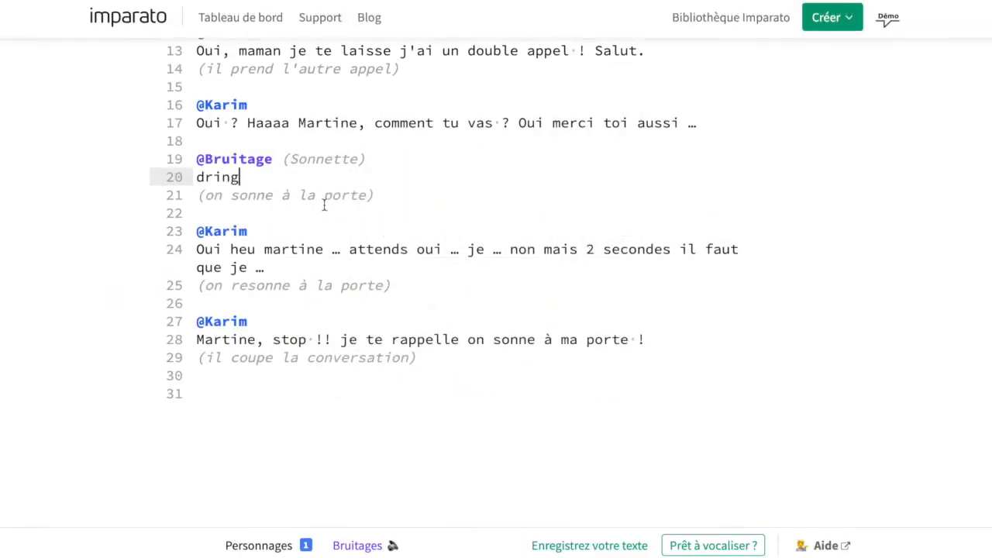
Paste the Sonnerie triple sound effect above "(on resonne à la porte)", separated from the preceding line by a blank line
{"action": "left_click", "coordinate": [377, 274]}
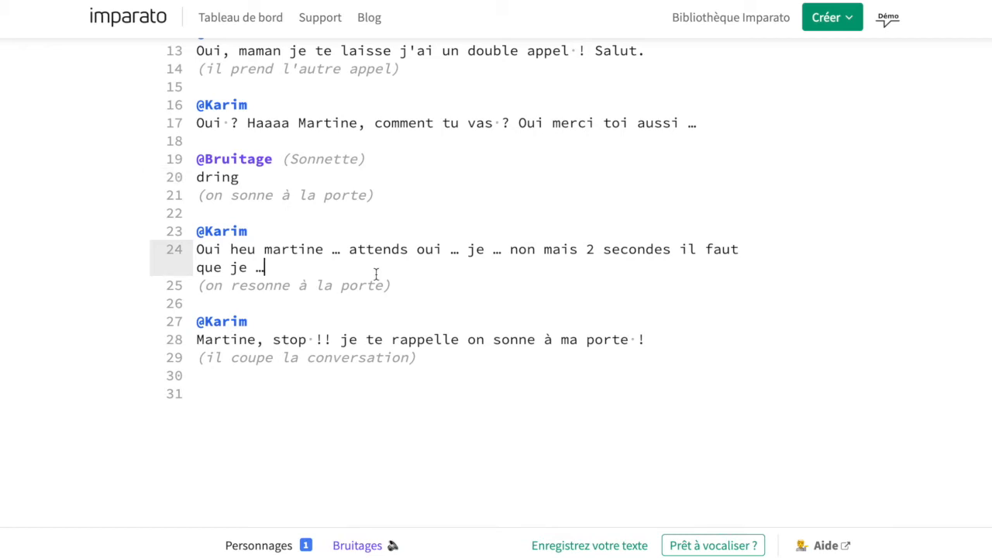
{"action": "key", "text": "Return"}
{"action": "key", "text": "Return"}
{"action": "key", "text": "ctrl+v"}
{"action": "scroll", "coordinate": [341, 301], "scroll_direction": "up", "scroll_amount": 5}
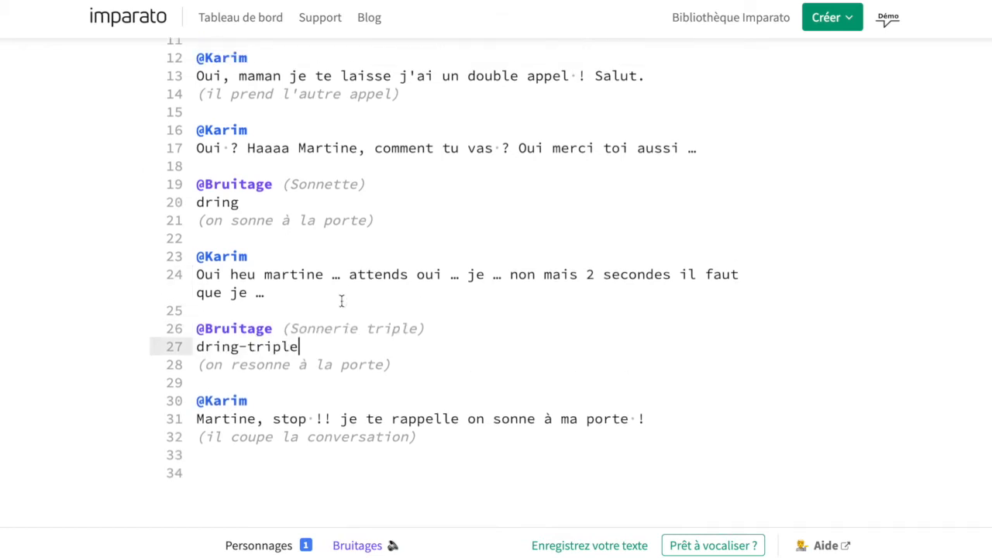
{"action": "scroll", "coordinate": [341, 302], "scroll_direction": "down", "scroll_amount": 5}
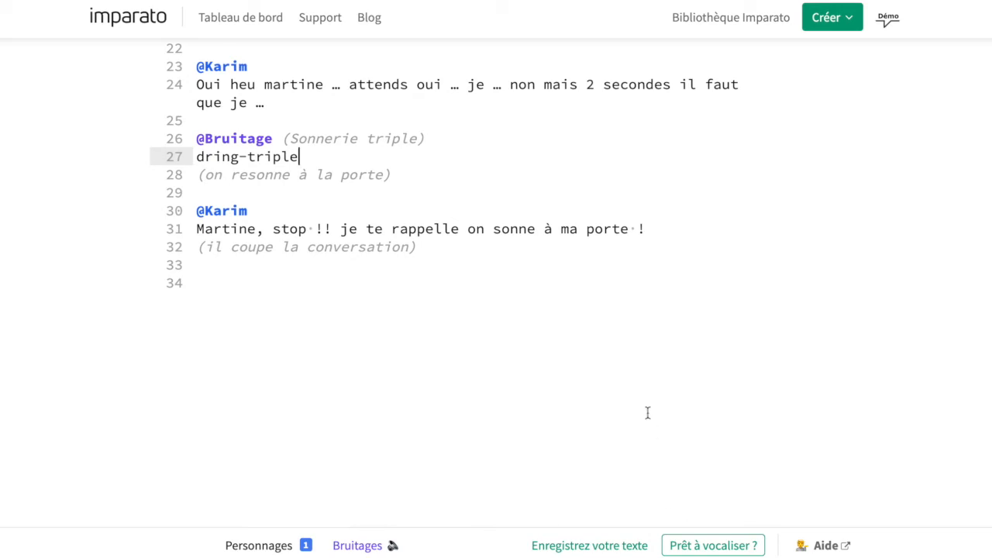
Launch the vocalisation of the script to open its reading view
{"action": "scroll", "coordinate": [646, 411], "scroll_direction": "up", "scroll_amount": 3}
{"action": "left_click", "coordinate": [705, 546]}
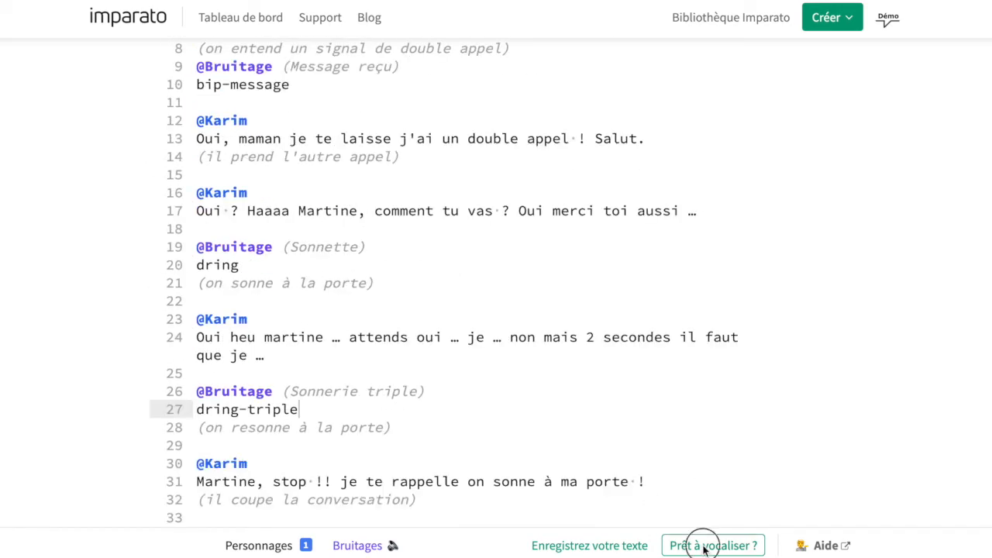
{"action": "left_click", "coordinate": [732, 486]}
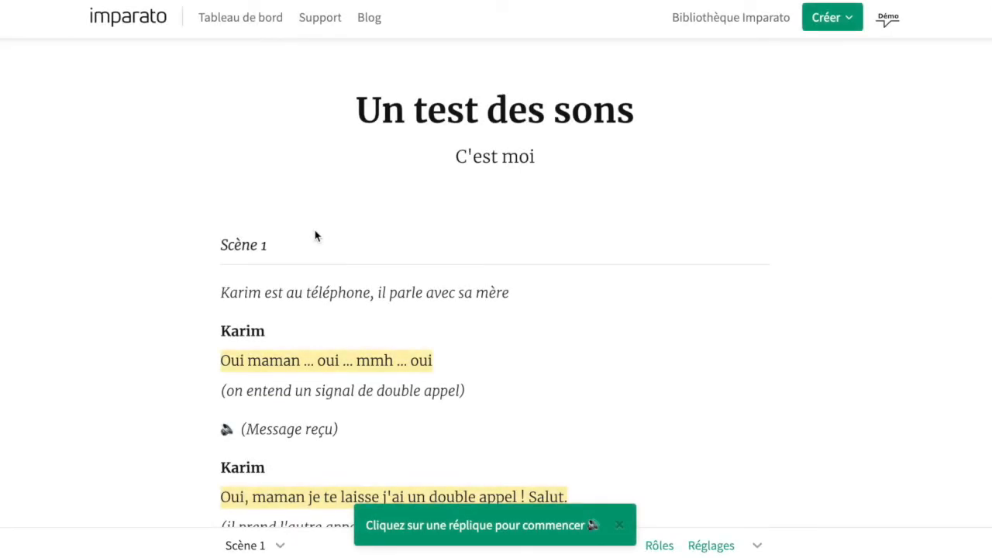
Examine how the Message reçu, Sonnette and Sonnerie triple sound effects are placed among Karim's lines in the reading view
{"action": "left_click", "coordinate": [544, 350]}
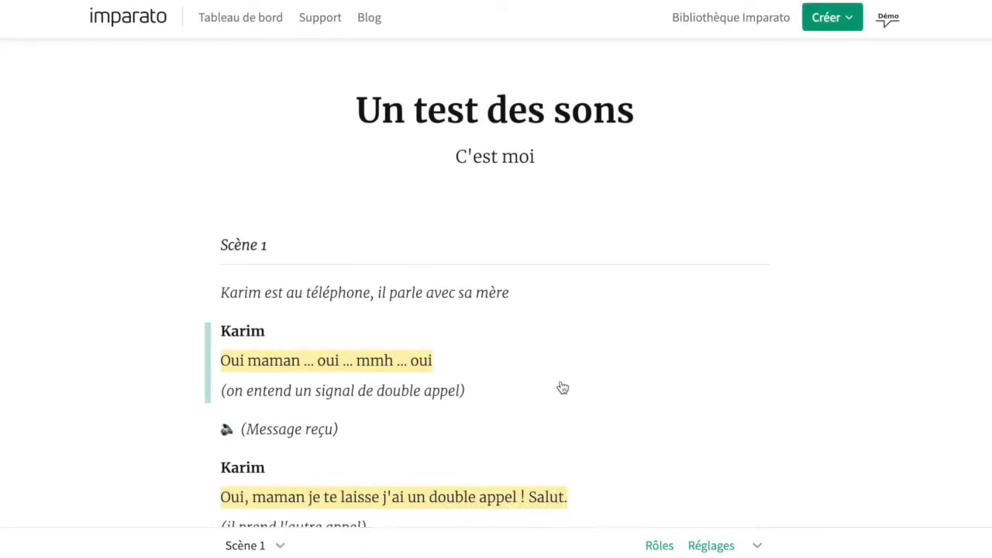
{"action": "scroll", "coordinate": [417, 310], "scroll_direction": "down", "scroll_amount": 2}
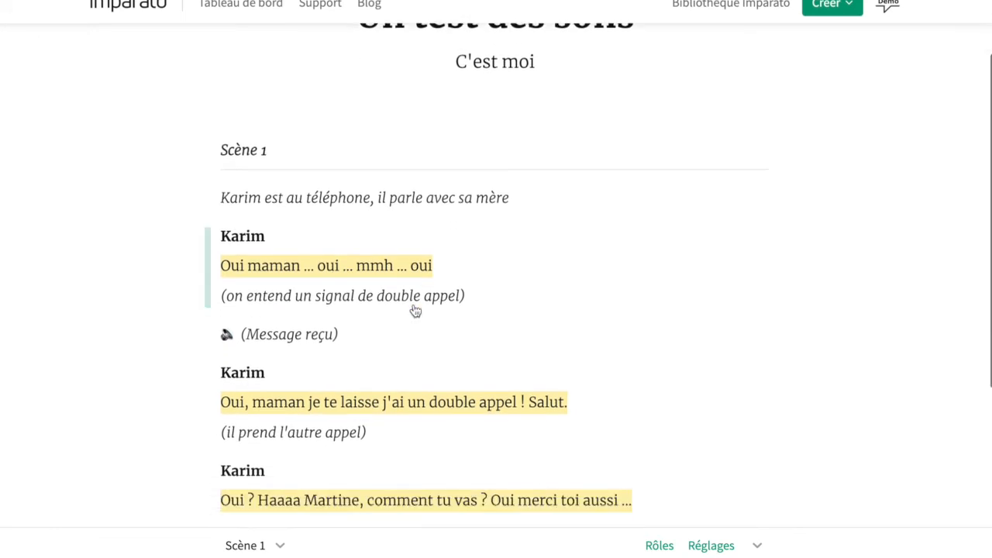
{"action": "scroll", "coordinate": [413, 310], "scroll_direction": "up", "scroll_amount": 1}
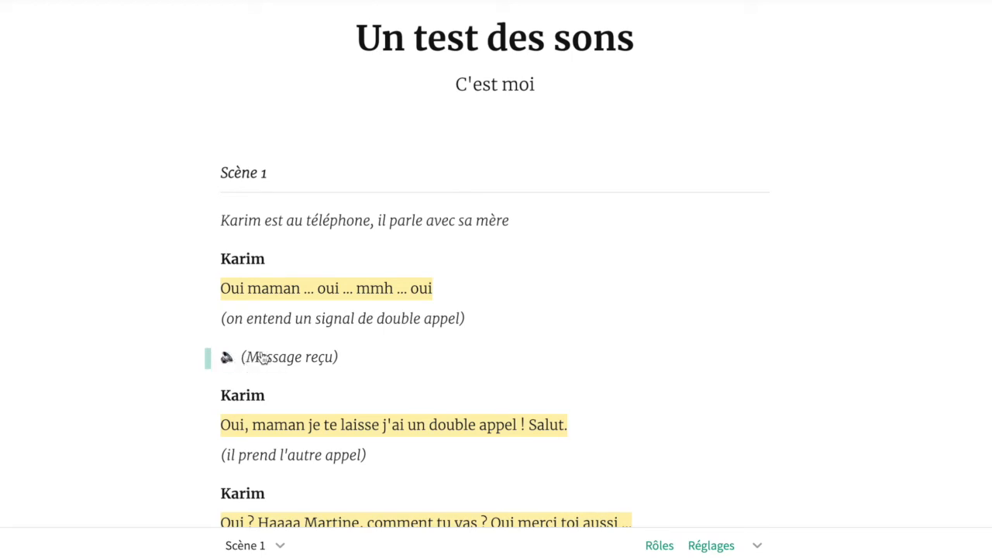
{"action": "scroll", "coordinate": [335, 339], "scroll_direction": "down", "scroll_amount": 1}
{"action": "left_click", "coordinate": [318, 309]}
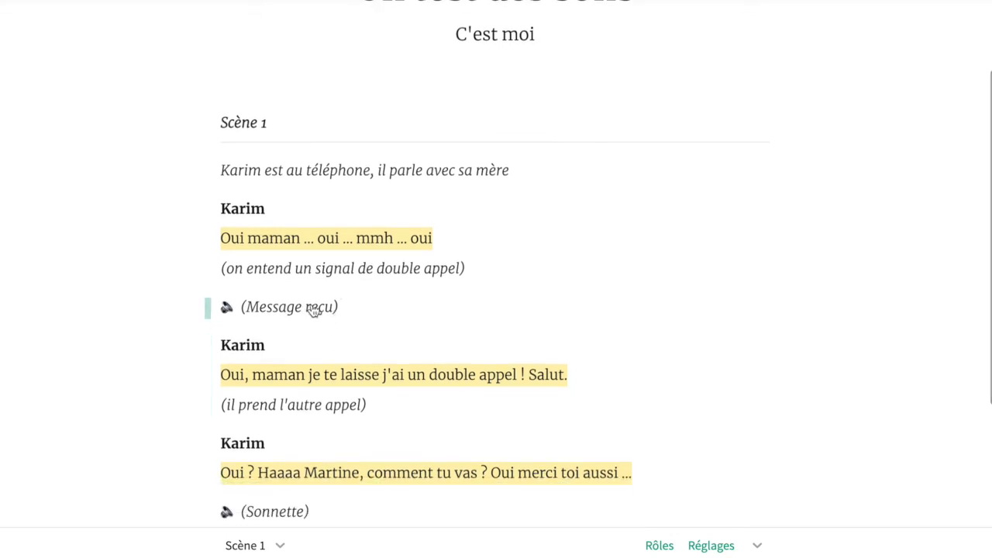
{"action": "scroll", "coordinate": [313, 309], "scroll_direction": "down", "scroll_amount": 3}
{"action": "left_click", "coordinate": [289, 331]}
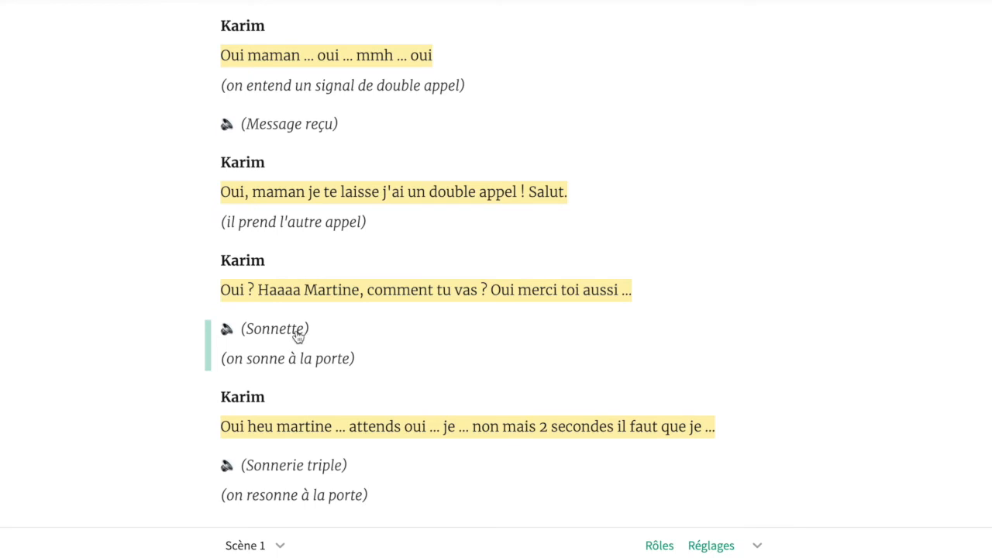
{"action": "scroll", "coordinate": [297, 339], "scroll_direction": "down", "scroll_amount": 1}
{"action": "left_click", "coordinate": [298, 336]}
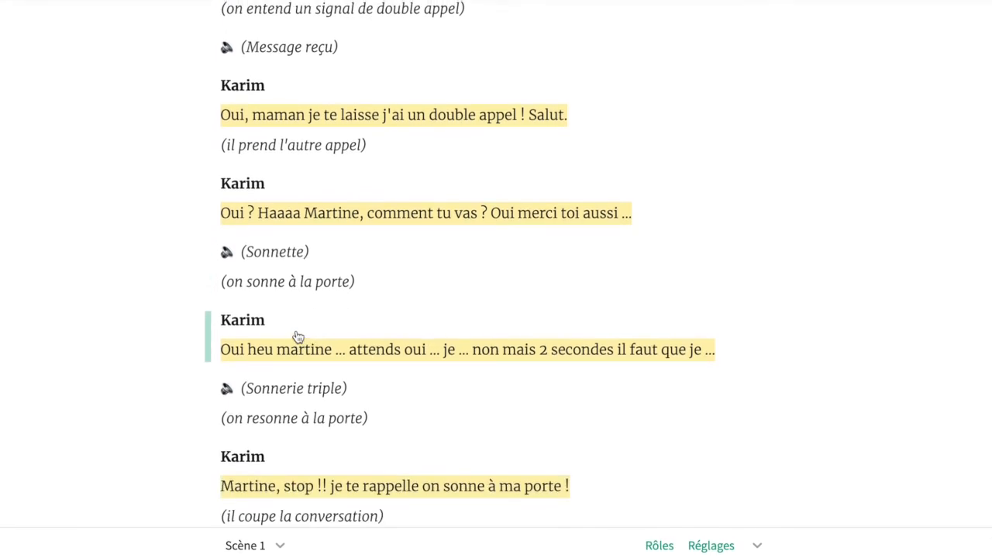
{"action": "scroll", "coordinate": [296, 338], "scroll_direction": "up", "scroll_amount": 3}
{"action": "left_click", "coordinate": [295, 338]}
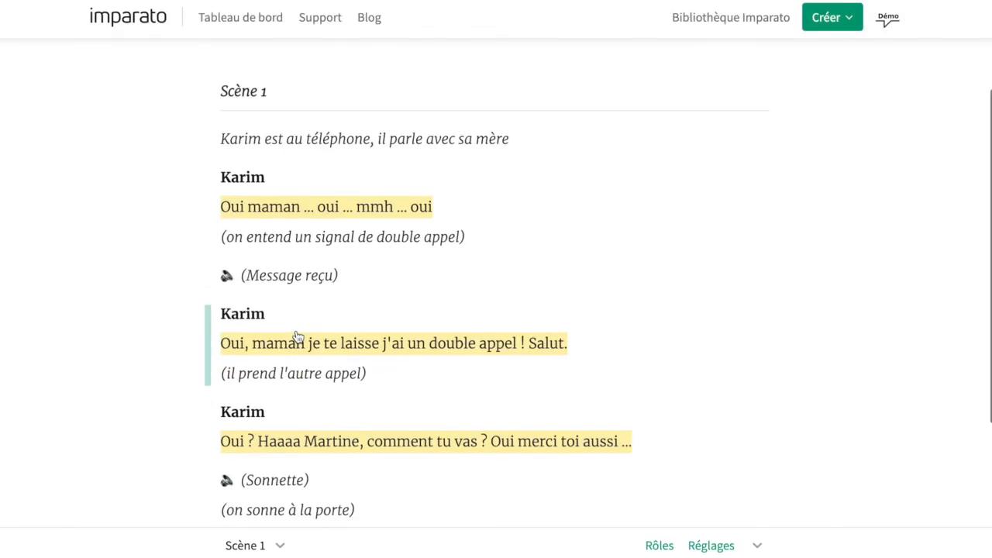
Start the vocalised reading from Karim's first line, "Oui maman … oui … mmh … oui"
{"action": "scroll", "coordinate": [295, 339], "scroll_direction": "up", "scroll_amount": 1}
{"action": "left_click", "coordinate": [324, 243]}
{"action": "left_click", "coordinate": [323, 230]}
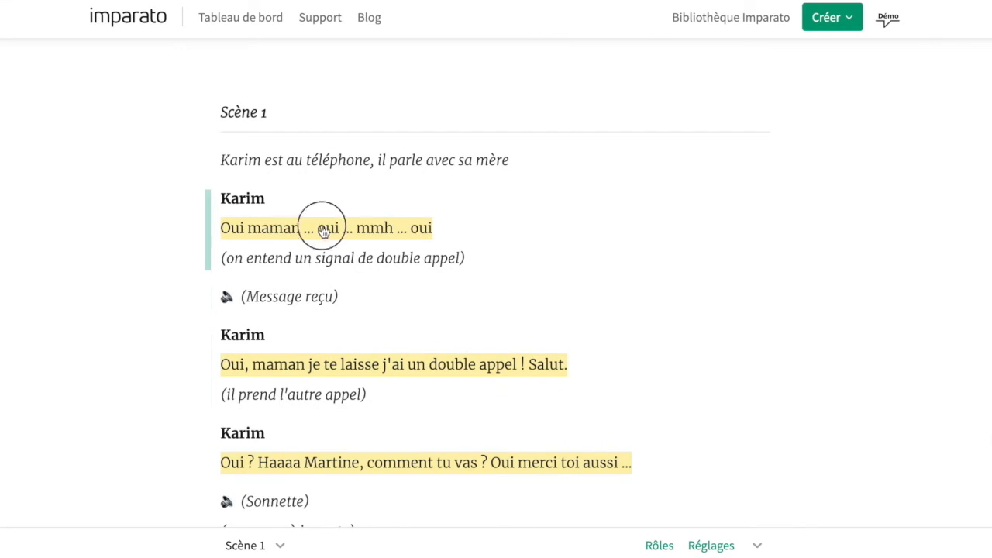